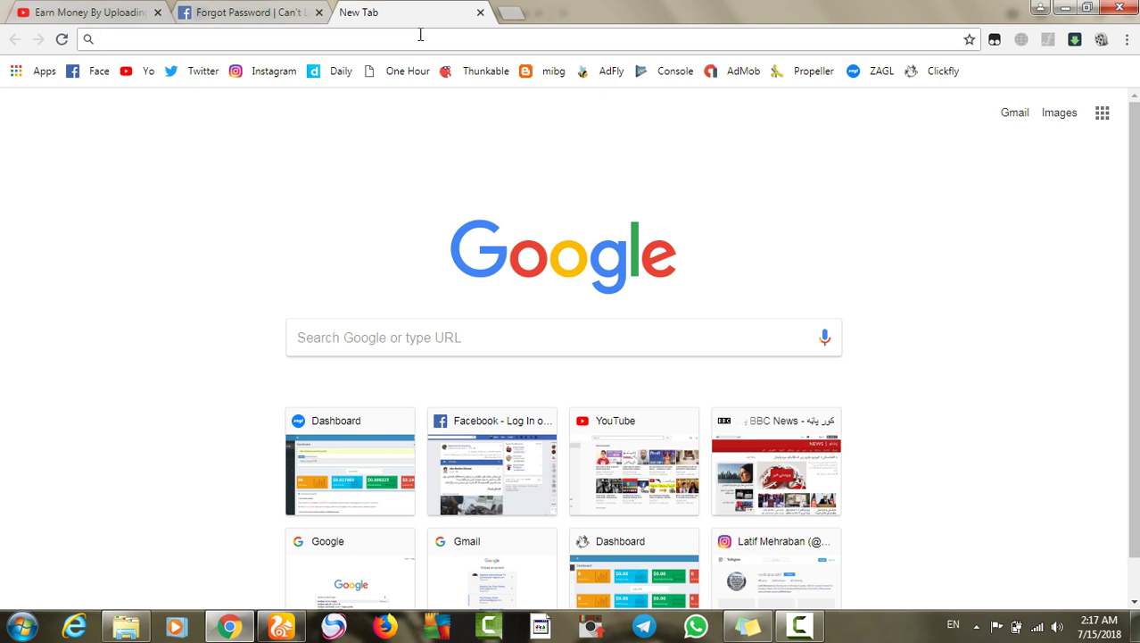
Step: Search Google for "my personal facebook account disabled", accepting the suggested spelling
{"action": "type", "text": "my perso"}
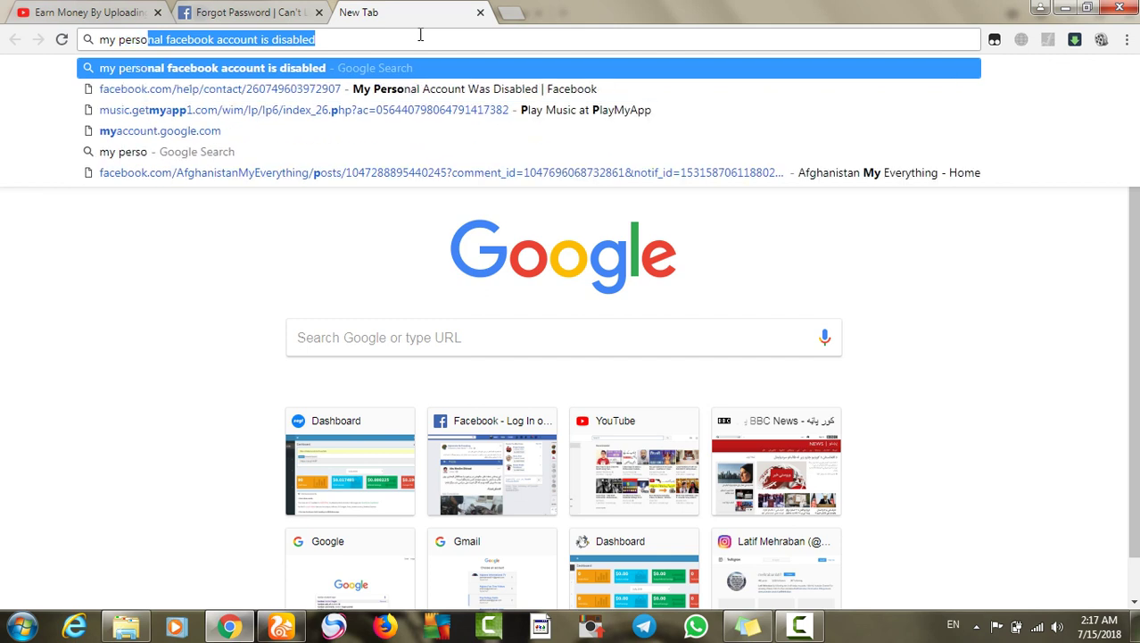
{"action": "type", "text": "ne"}
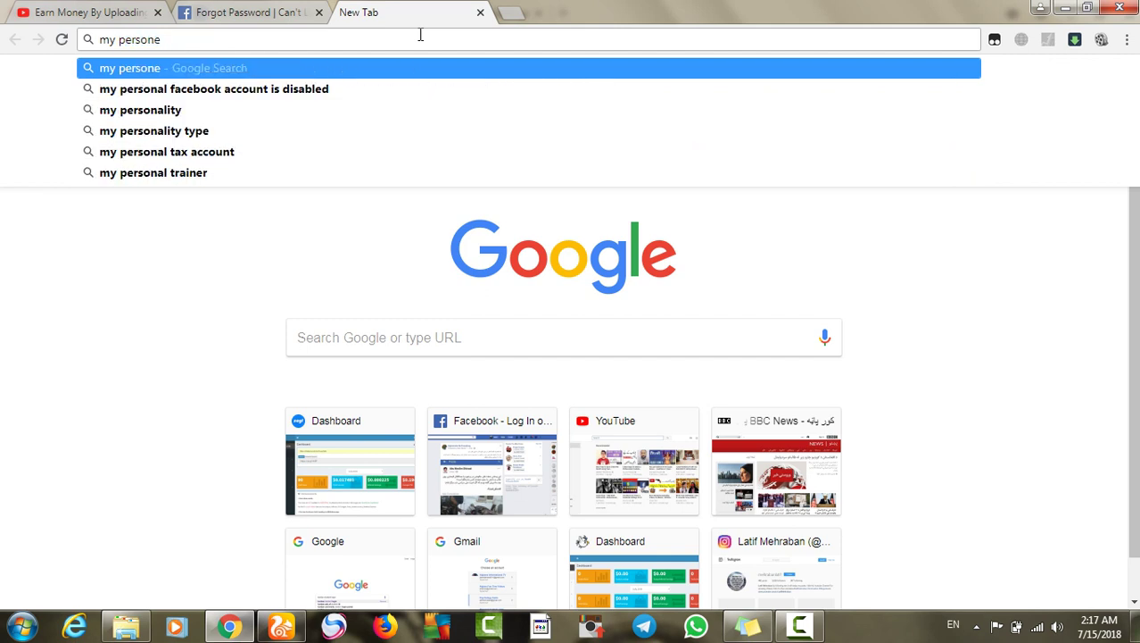
{"action": "key", "text": "BackSpace"}
{"action": "type", "text": "al"}
{"action": "key", "text": "BackSpace"}
{"action": "key", "text": "BackSpace"}
{"action": "type", "text": "l facebook af"}
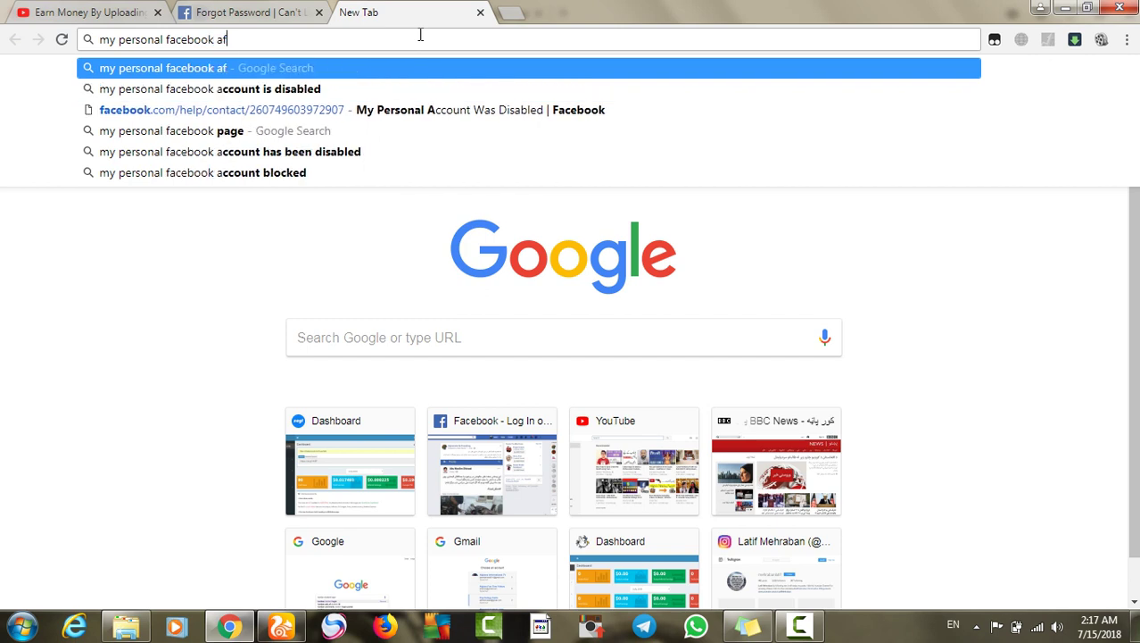
{"action": "key", "text": "BackSpace"}
{"action": "type", "text": "count d"}
{"action": "type", "text": "iav"}
{"action": "key", "text": "BackSpace"}
{"action": "type", "text": "v"}
{"action": "key", "text": "BackSpace"}
{"action": "type", "text": "a"}
{"action": "key", "text": "BackSpace"}
{"action": "type", "text": "nled"}
{"action": "key", "text": "Return"}
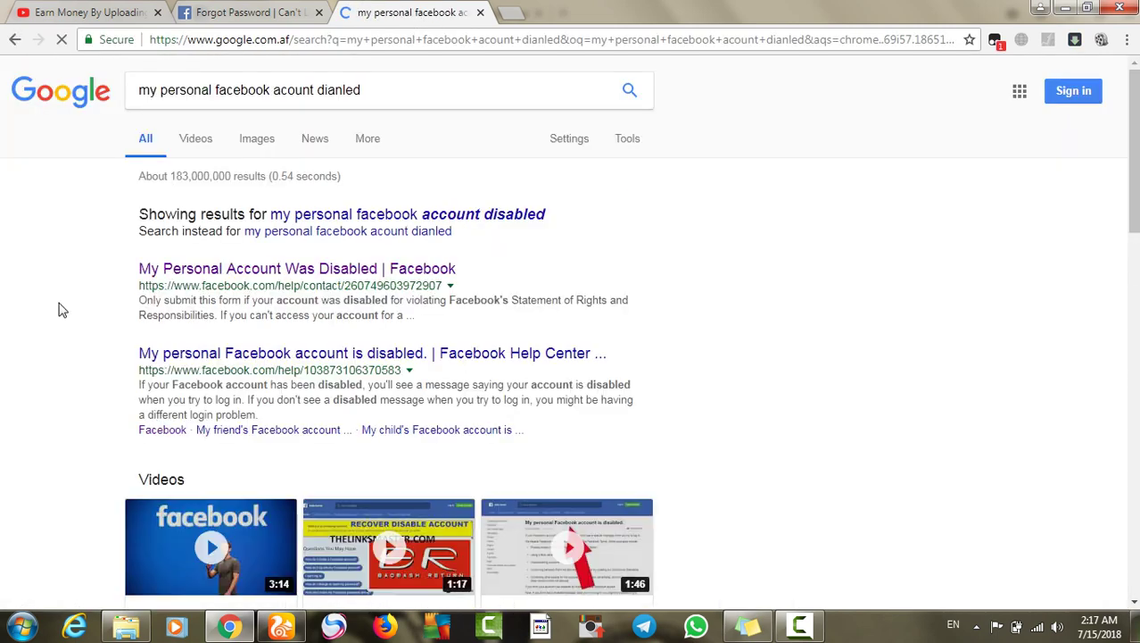
{"action": "left_click", "coordinate": [355, 224]}
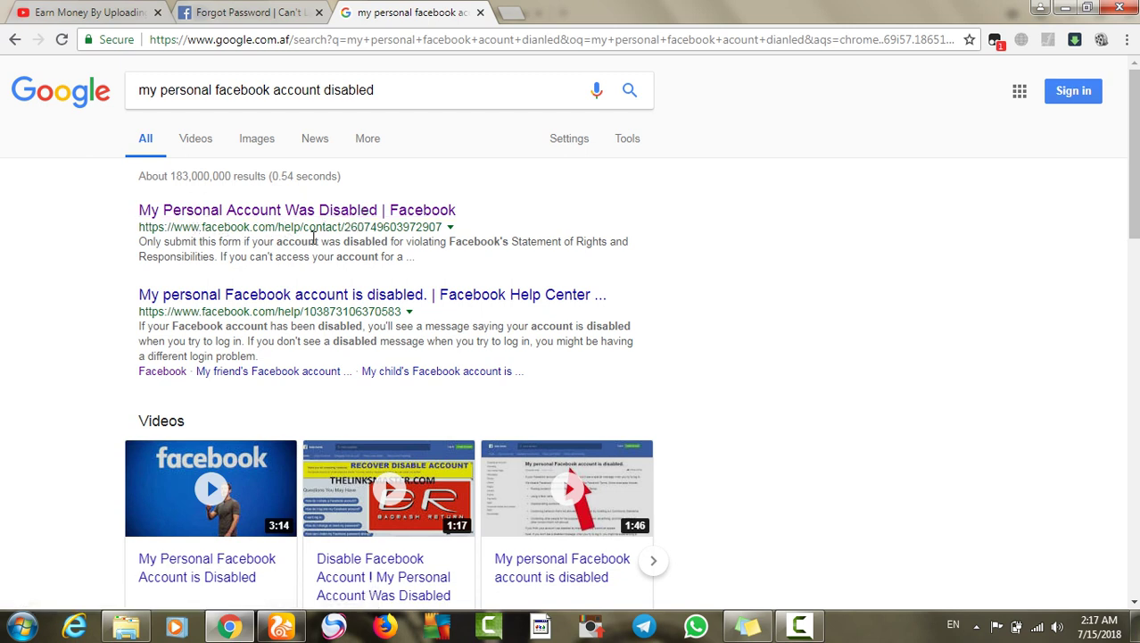
Step: Open Facebook's "My Personal Account Was Disabled" contact form and fill in the account holder's full name with the suggested entry
{"action": "left_click", "coordinate": [369, 214]}
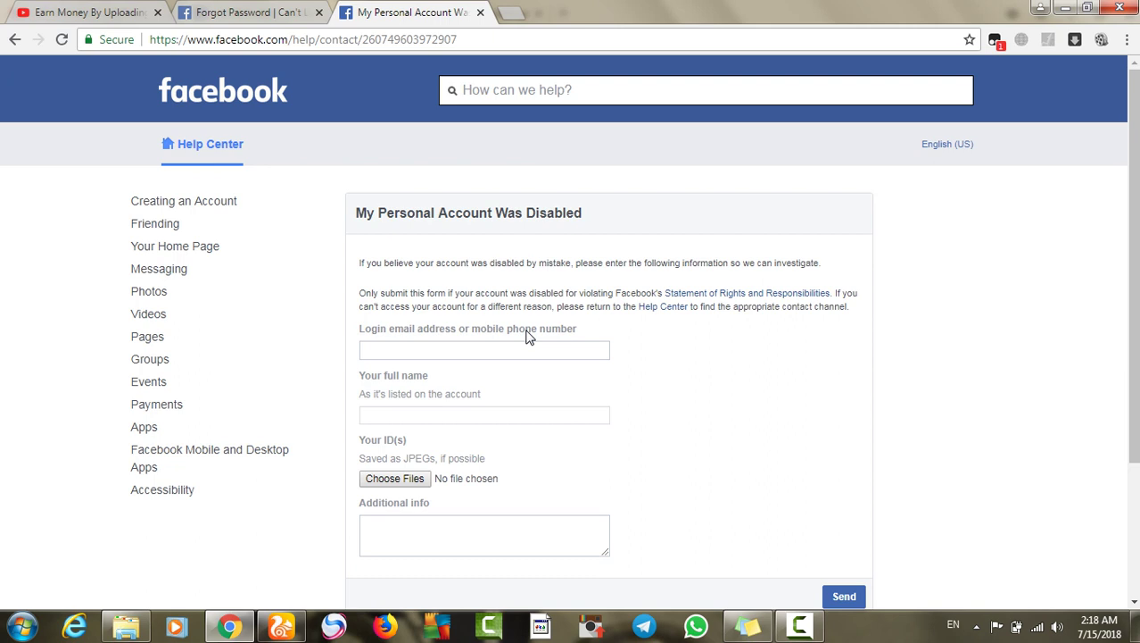
{"action": "left_click", "coordinate": [439, 411]}
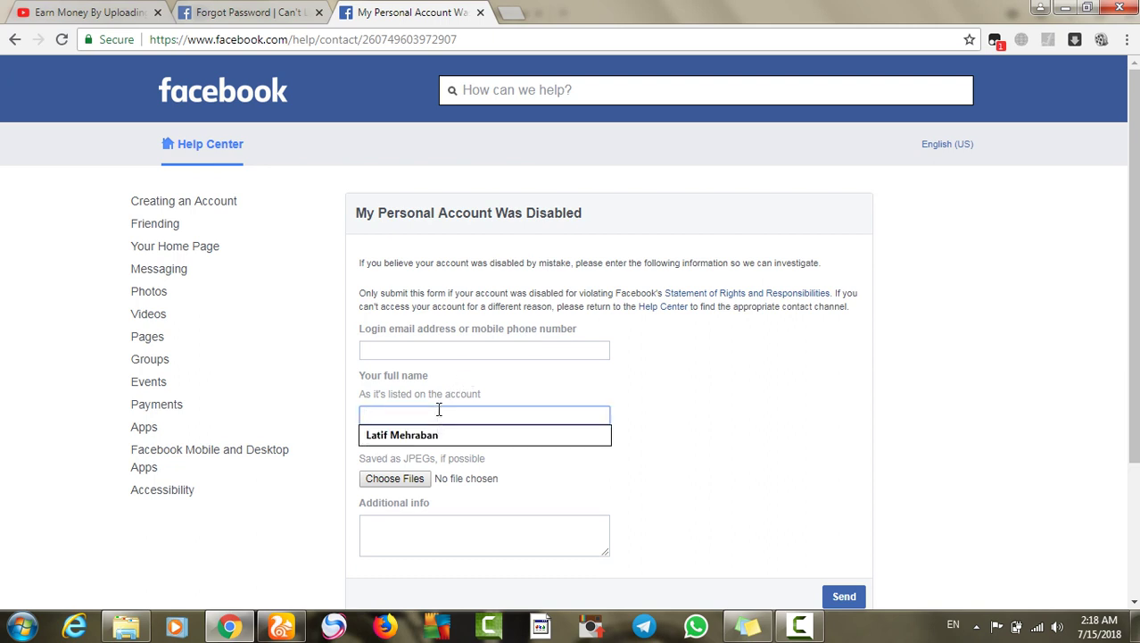
{"action": "left_click", "coordinate": [423, 437]}
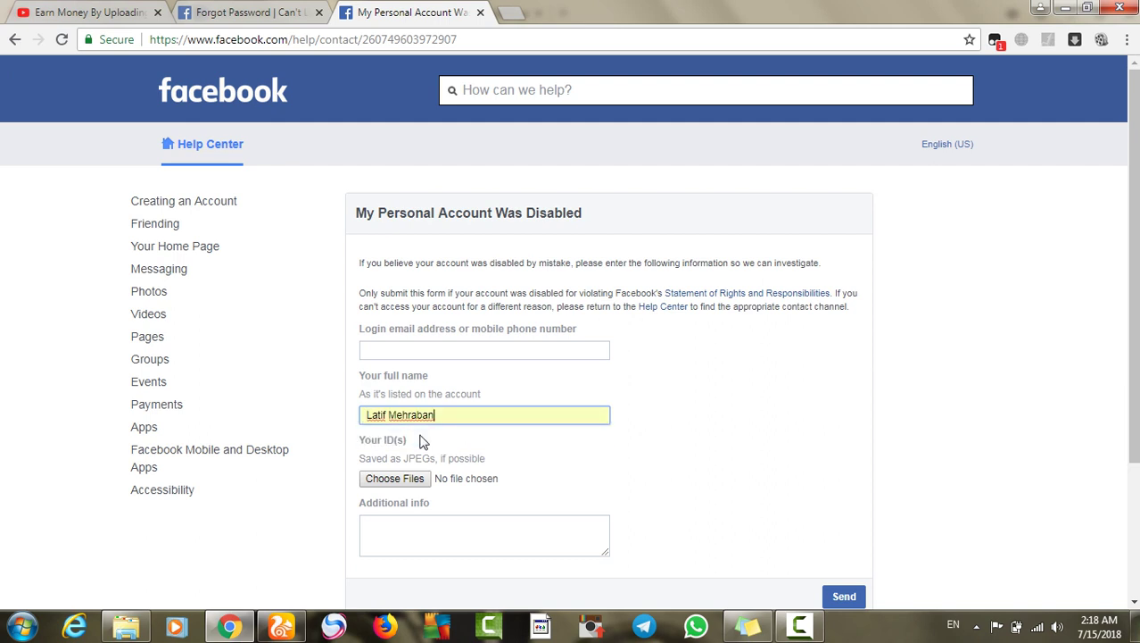
Step: Begin the additional info message with the greeting "Dear Facebook,"
{"action": "left_click", "coordinate": [408, 544]}
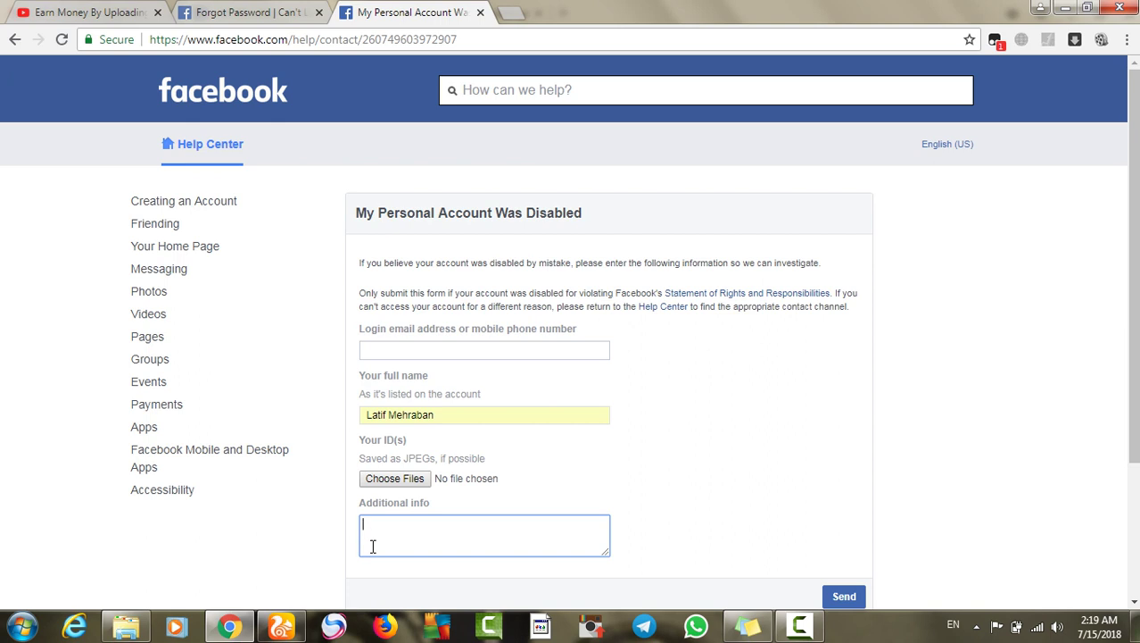
{"action": "type", "text": "Dear Fac"}
{"action": "type", "text": "eboo"}
{"action": "type", "text": "k "}
{"action": "type", "text": ","}
Step: Below the greeting, write "My facebook account was disabled mistakenly", correcting the misspelled last word with the spelling suggestion
{"action": "type", "text": "M"}
{"action": "type", "text": "y face"}
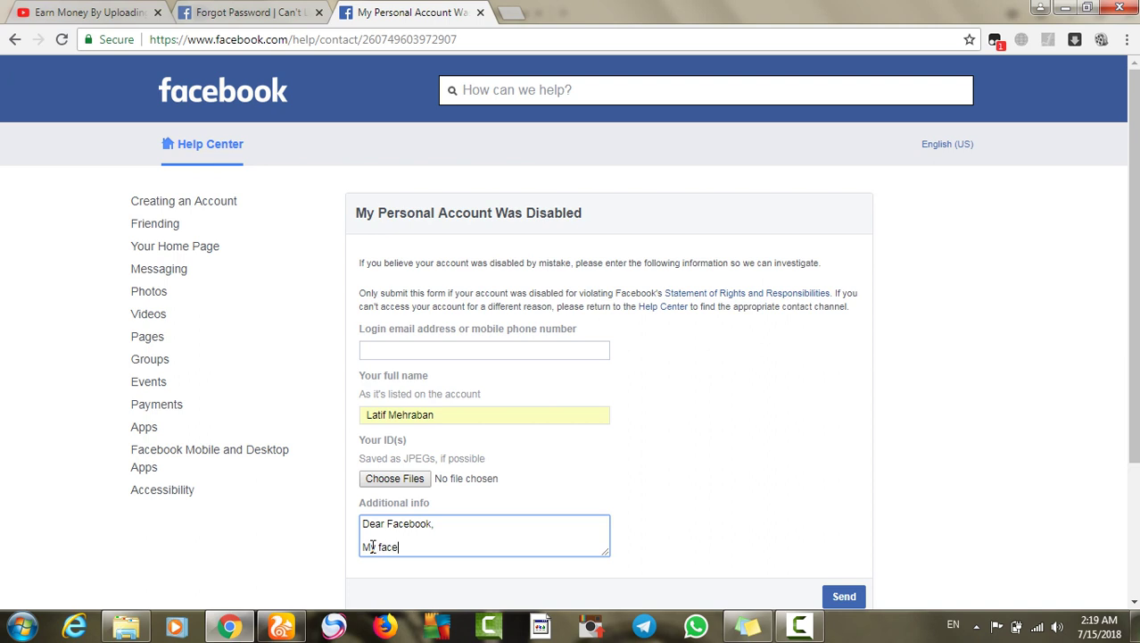
{"action": "type", "text": "book acount ws"}
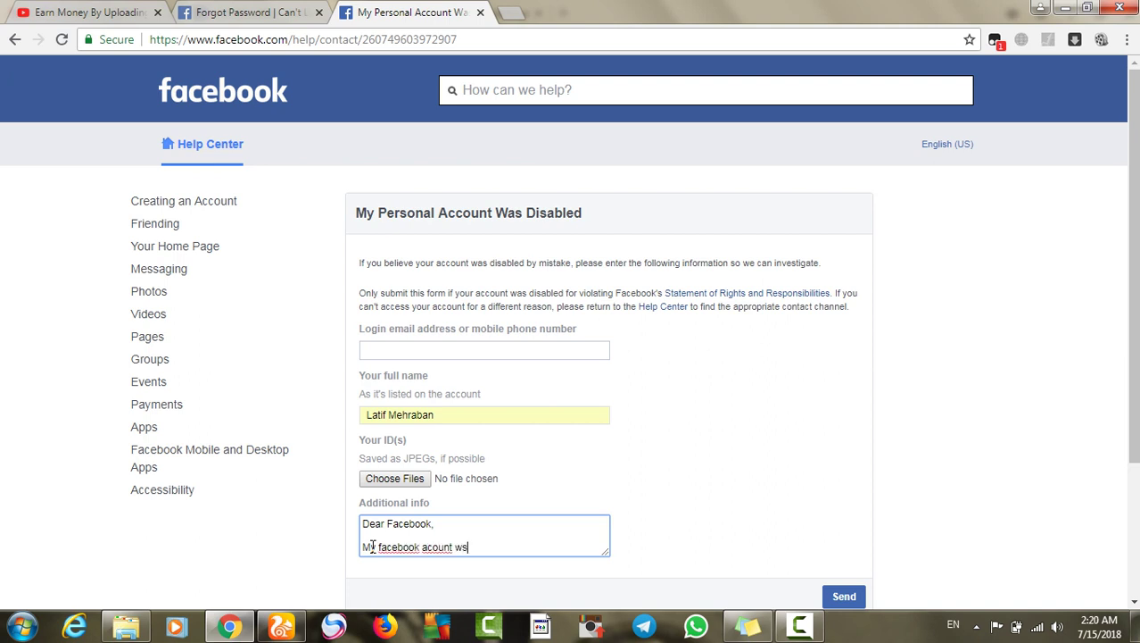
{"action": "key", "text": "BackSpace"}
{"action": "key", "text": "BackSpace"}
{"action": "key", "text": "BackSpace"}
{"action": "key", "text": "BackSpace"}
{"action": "type", "text": "nt"}
{"action": "key", "text": "BackSpace"}
{"action": "key", "text": "BackSpace"}
{"action": "key", "text": "BackSpace"}
{"action": "key", "text": "BackSpace"}
{"action": "type", "text": "unt w"}
{"action": "key", "text": "BackSpace"}
{"action": "key", "text": "BackSpace"}
{"action": "key", "text": "BackSpace"}
{"action": "key", "text": "BackSpace"}
{"action": "key", "text": "BackSpace"}
{"action": "key", "text": "BackSpace"}
{"action": "key", "text": "BackSpace"}
{"action": "type", "text": "c"}
{"action": "type", "text": "ount was disabled must"}
{"action": "key", "text": "BackSpace"}
{"action": "key", "text": "BackSpace"}
{"action": "key", "text": "BackSpace"}
{"action": "type", "text": "istaknely"}
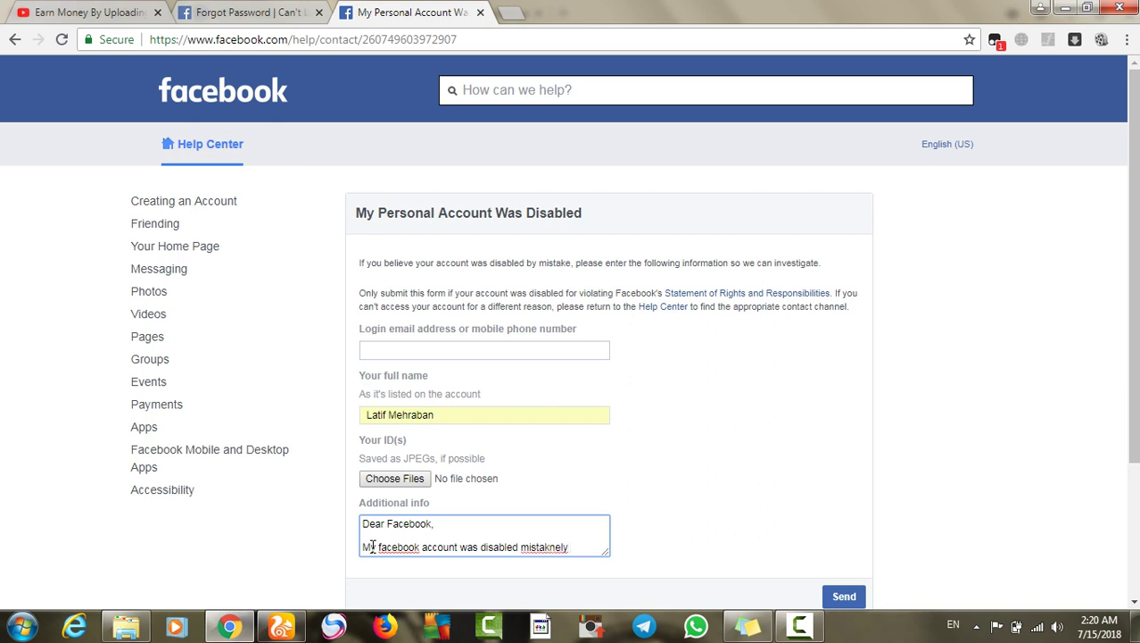
{"action": "right_click", "coordinate": [546, 548]}
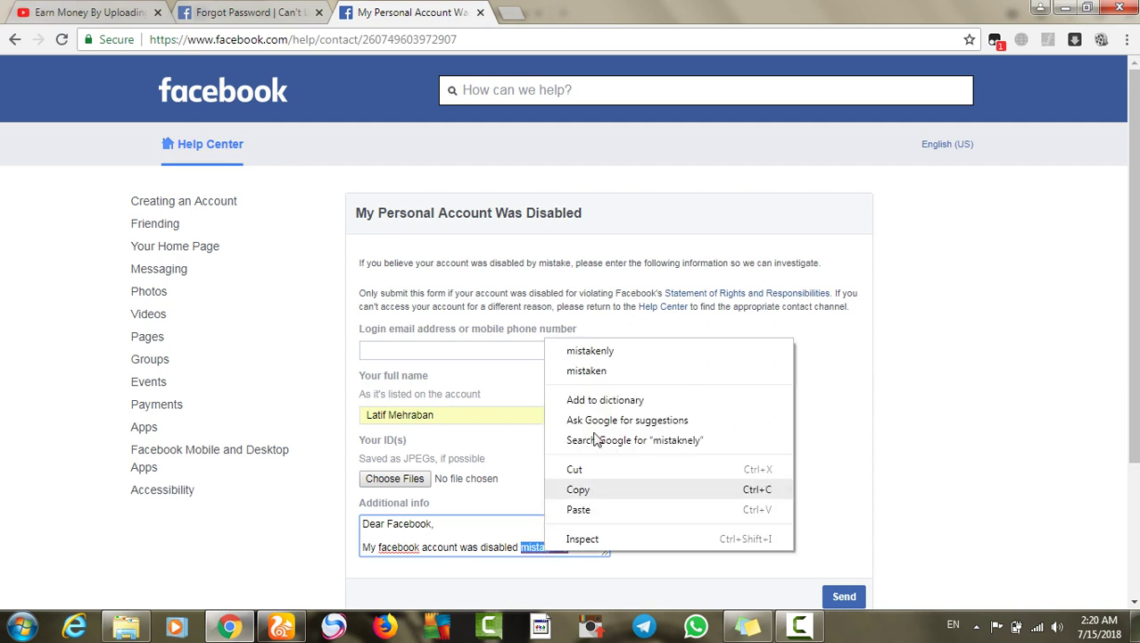
{"action": "left_click", "coordinate": [609, 348]}
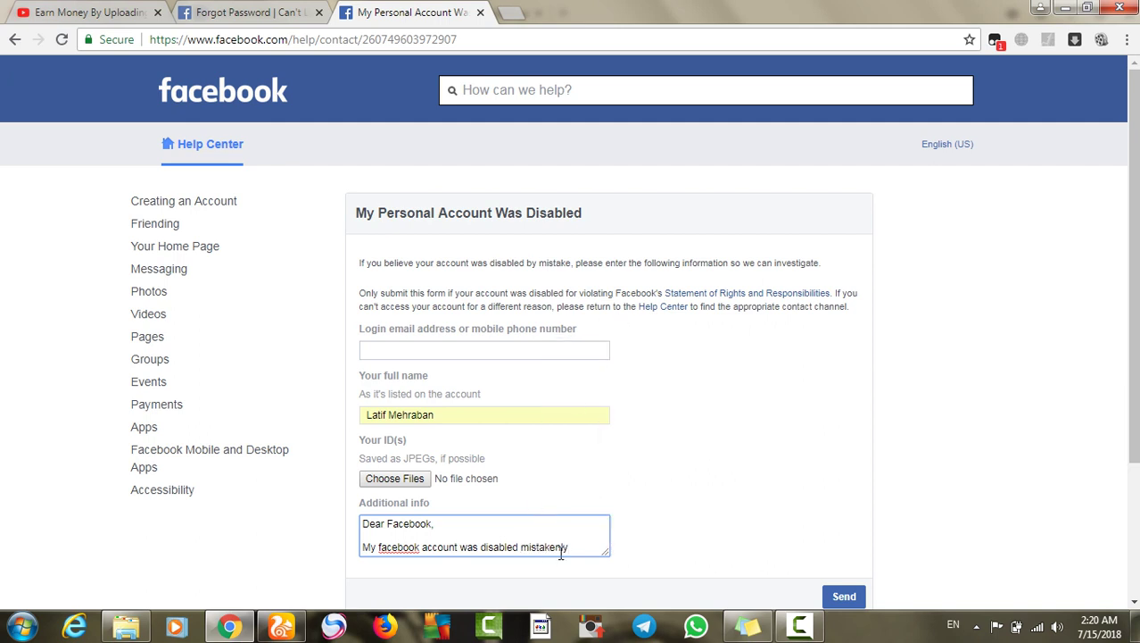
Step: Continue the message with "now i kindly request you to please double check"
{"action": "type", "text": "now i please"}
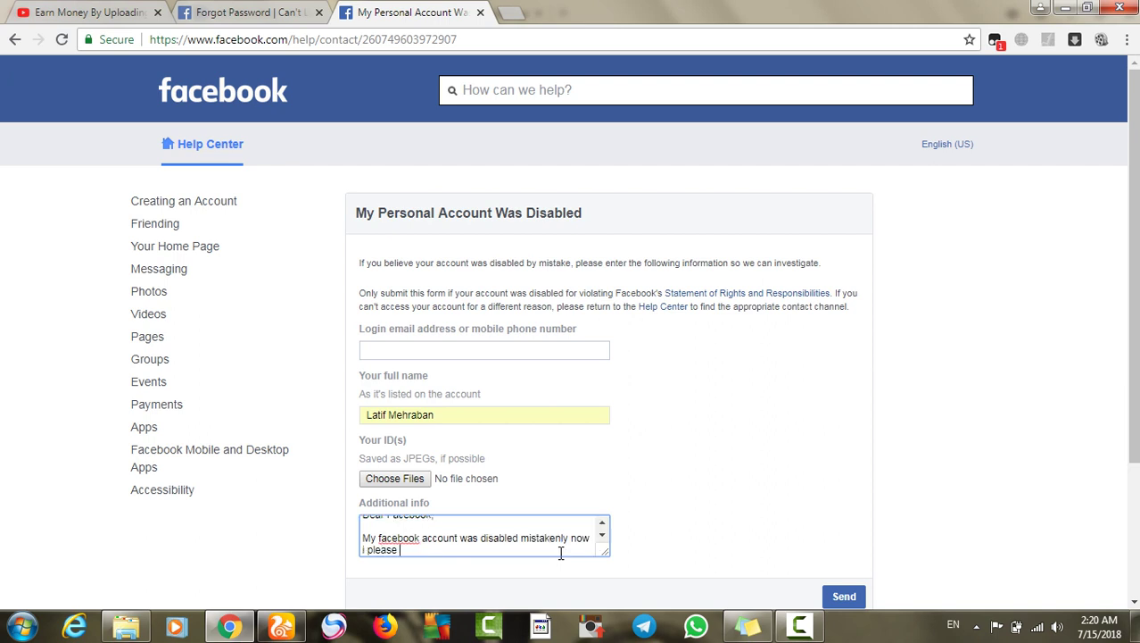
{"action": "key", "text": "BackSpace"}
{"action": "key", "text": "BackSpace"}
{"action": "key", "text": "BackSpace"}
{"action": "key", "text": "BackSpace"}
{"action": "key", "text": "BackSpace"}
{"action": "key", "text": "BackSpace"}
{"action": "key", "text": "BackSpace"}
{"action": "type", "text": "kindly request o"}
{"action": "key", "text": "BackSpace"}
{"action": "type", "text": "you to please dou"}
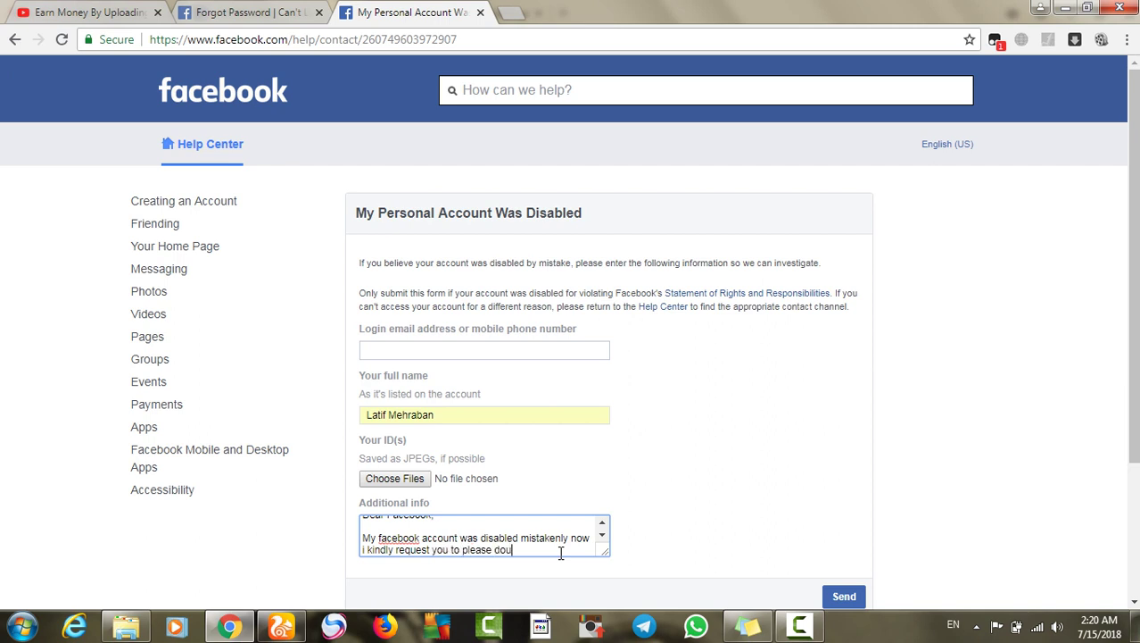
{"action": "type", "text": "ble check"}
Step: Finish the message with "my issue and release my account from suspension."
{"action": "type", "text": " my "}
{"action": "type", "text": "accou"}
{"action": "key", "text": "BackSpace"}
{"action": "key", "text": "BackSpace"}
{"action": "key", "text": "BackSpace"}
{"action": "key", "text": "BackSpace"}
{"action": "key", "text": "BackSpace"}
{"action": "type", "text": "iss"}
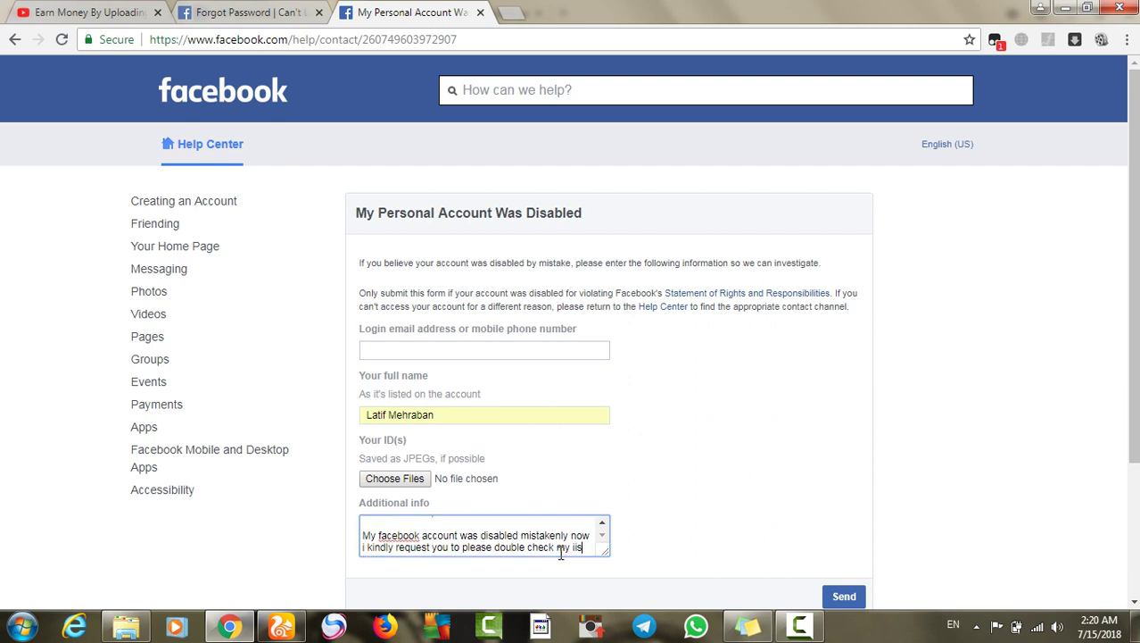
{"action": "type", "text": "ue and"}
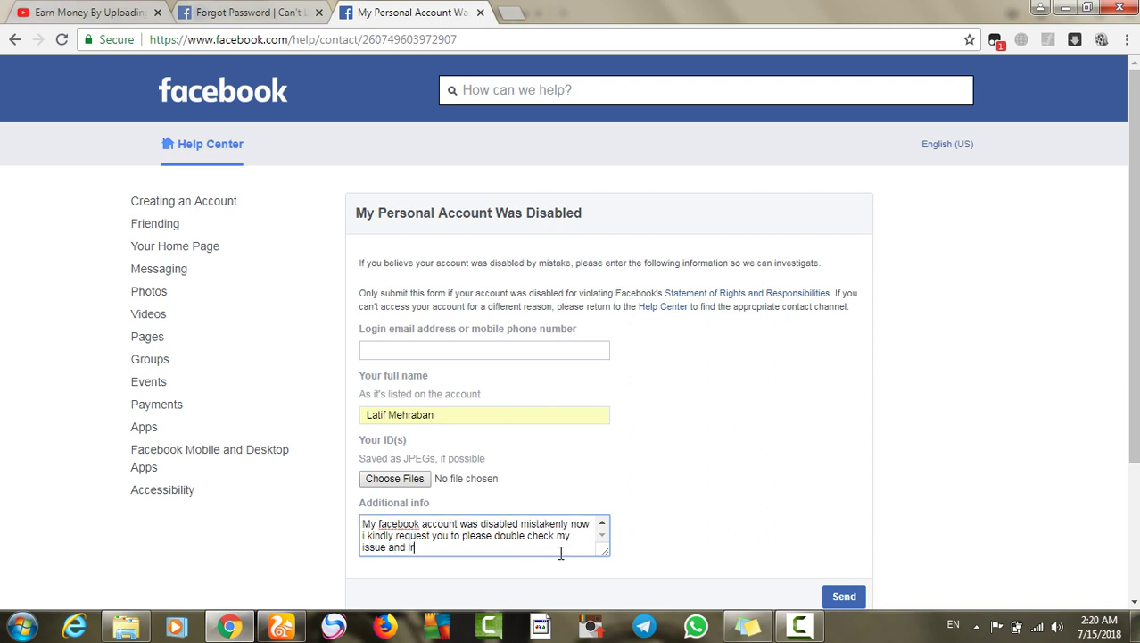
{"action": "type", "text": " release my account from suspension "}
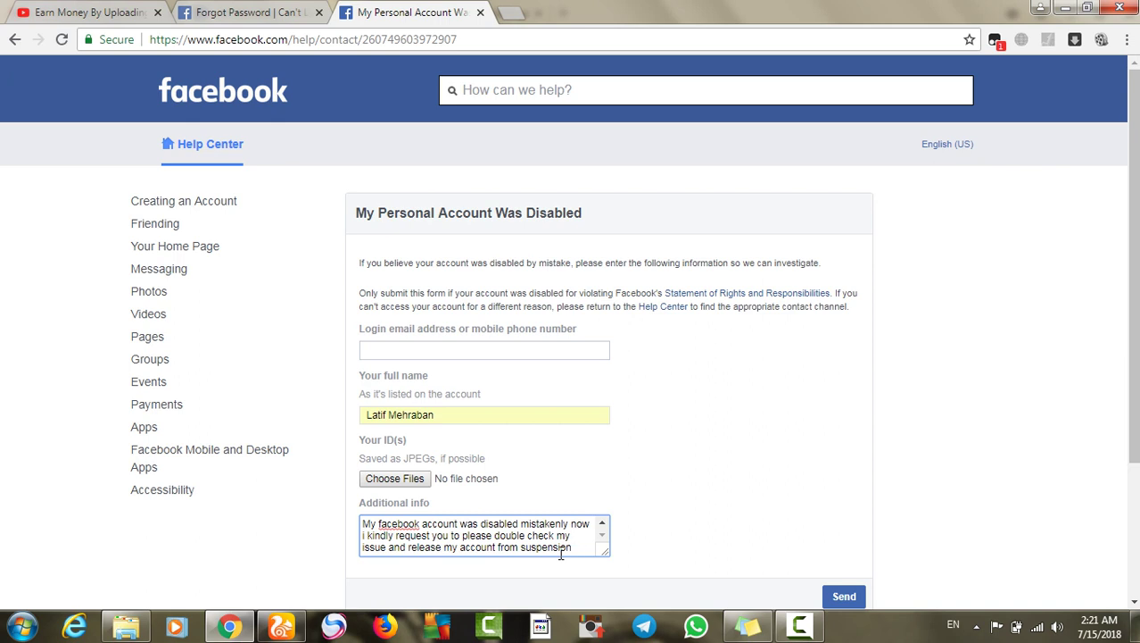
{"action": "type", "text": "."}
{"action": "left_click_drag", "start_coordinate": [1133, 346], "coordinate": [1133, 388]}
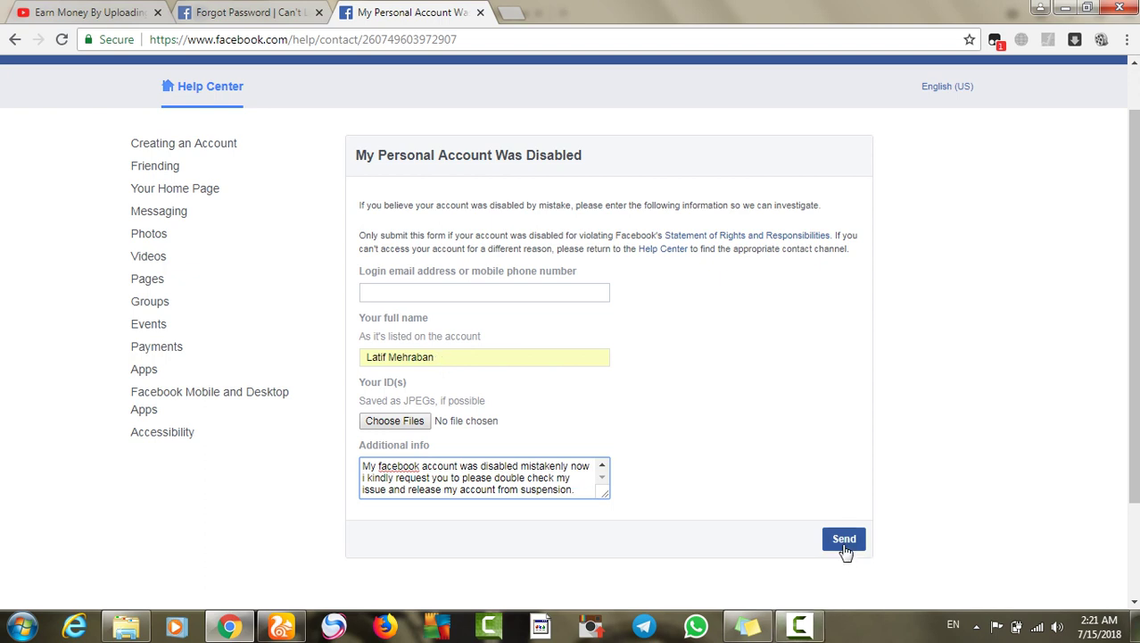
{"action": "scroll", "coordinate": [571, 321], "scroll_direction": "up", "scroll_amount": 1}
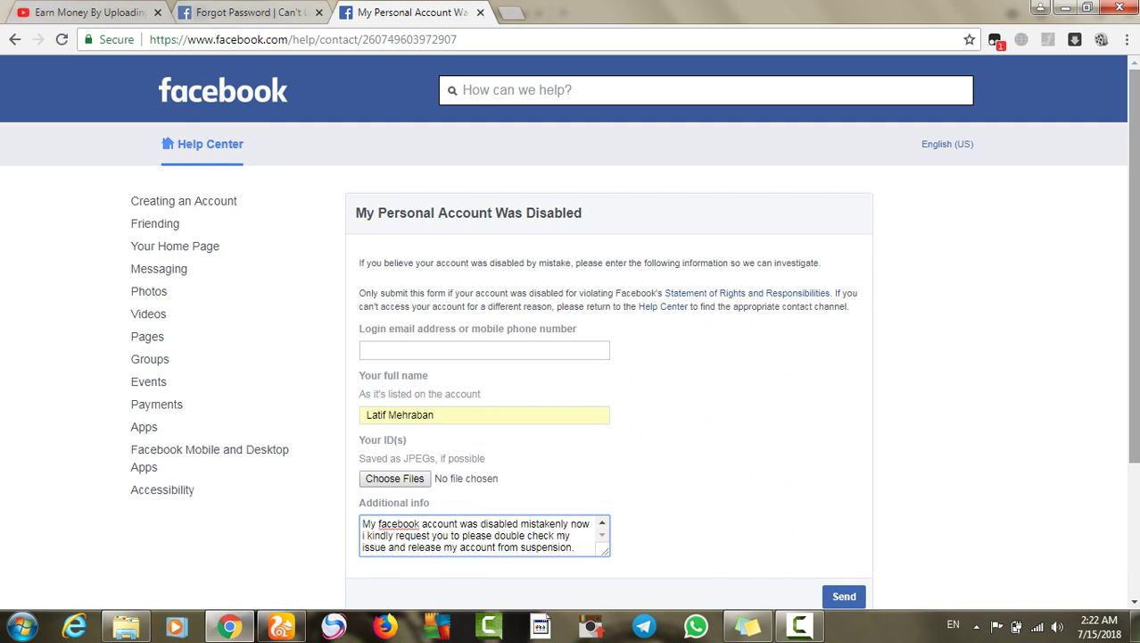
Step: Switch to UC Browser and view the creator's Facebook page and YouTube channel page
{"action": "left_click", "coordinate": [293, 632]}
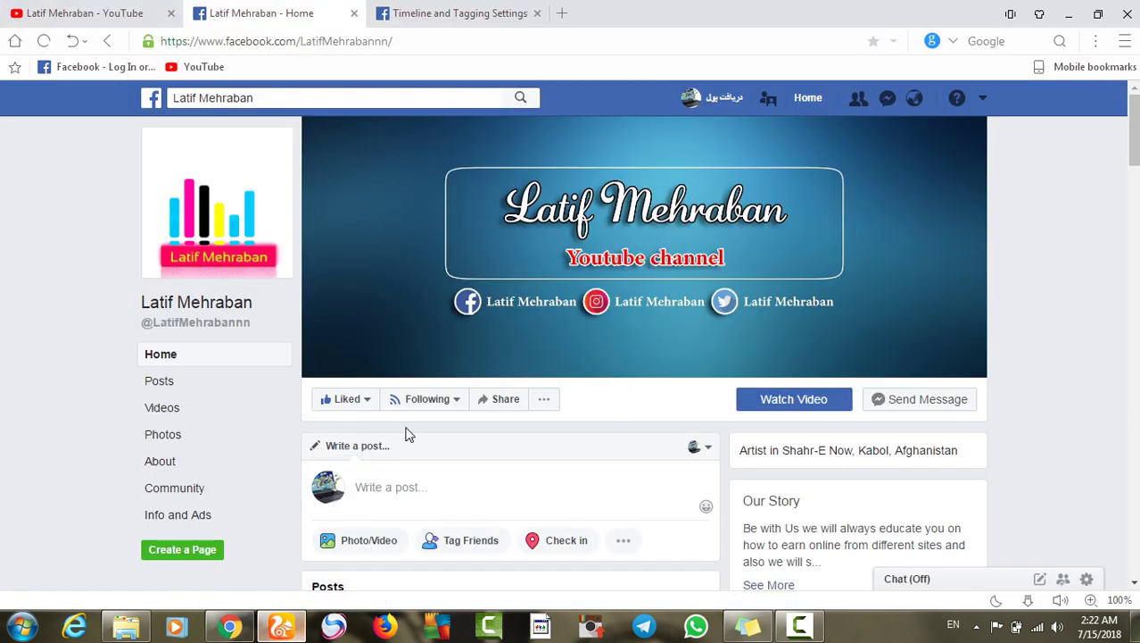
{"action": "left_click", "coordinate": [117, 22]}
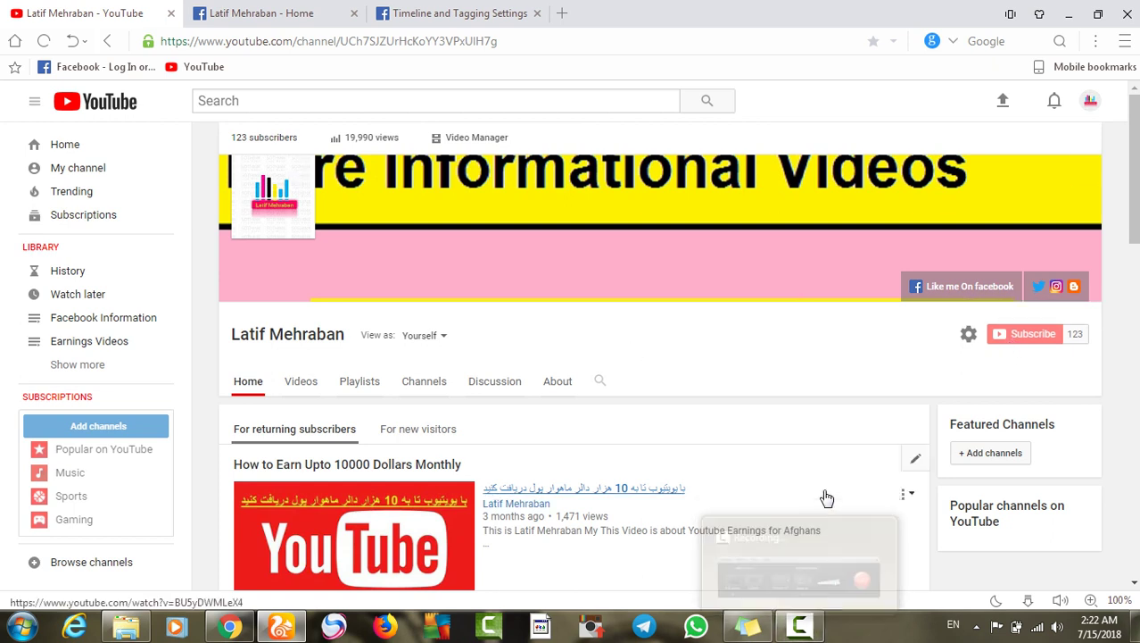
{"action": "left_click", "coordinate": [800, 626]}
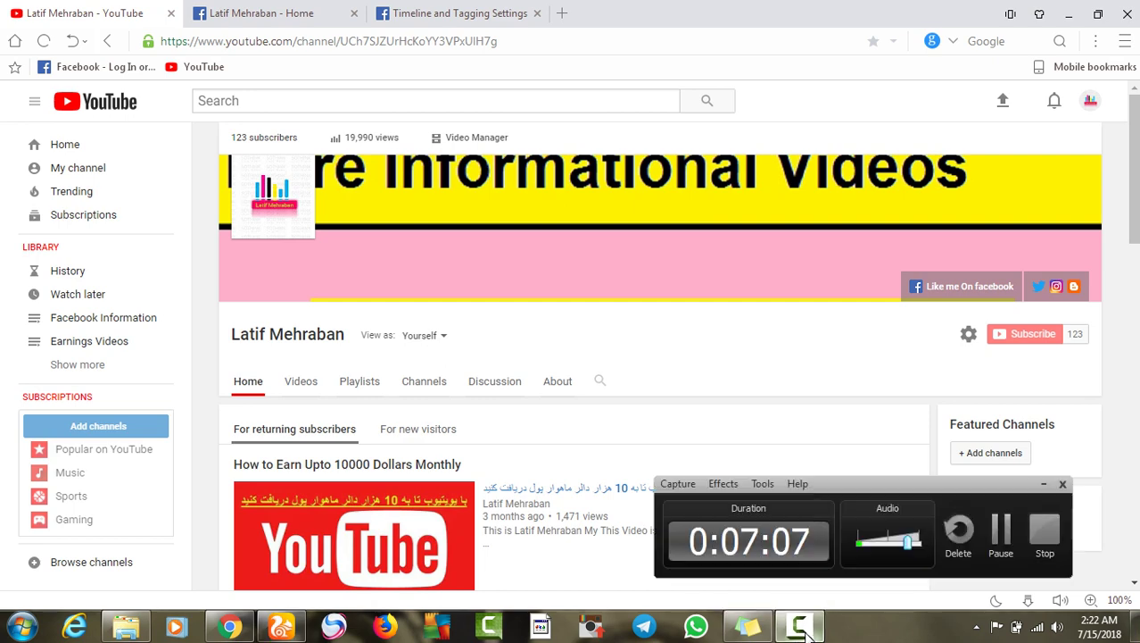